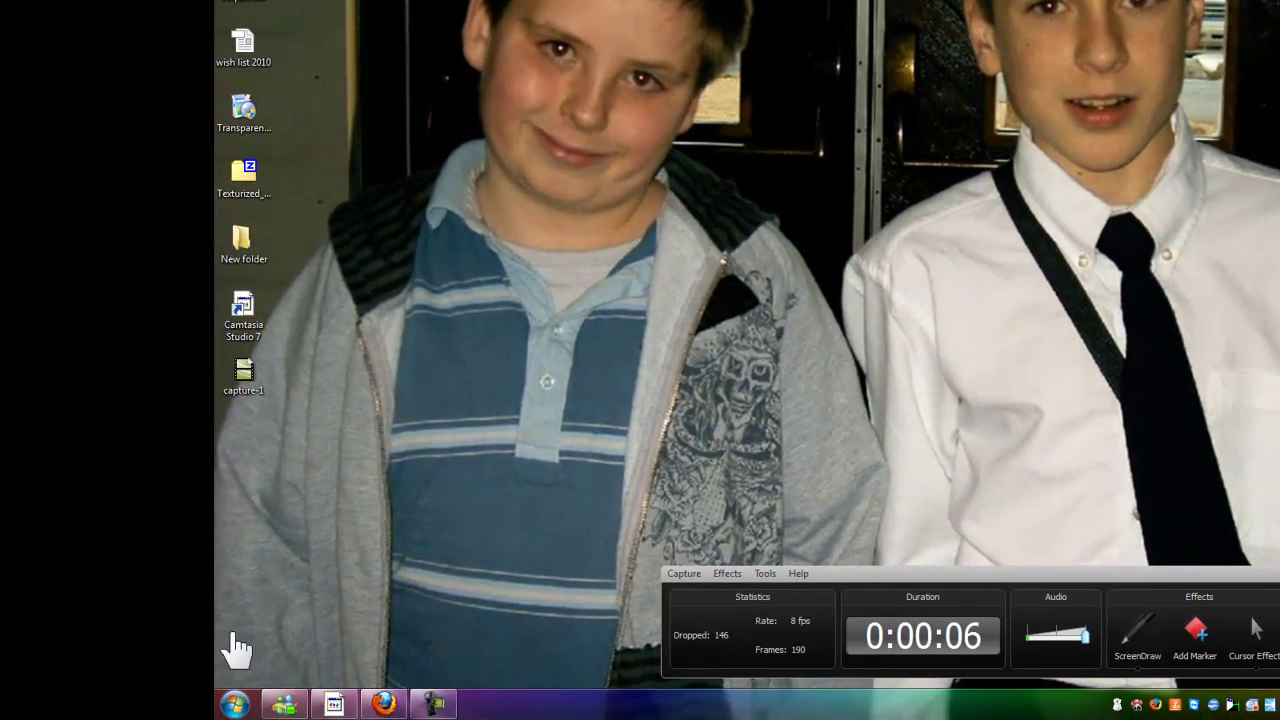
Search the Start menu for 'note' to find Notepad
click(232, 706)
text(note)
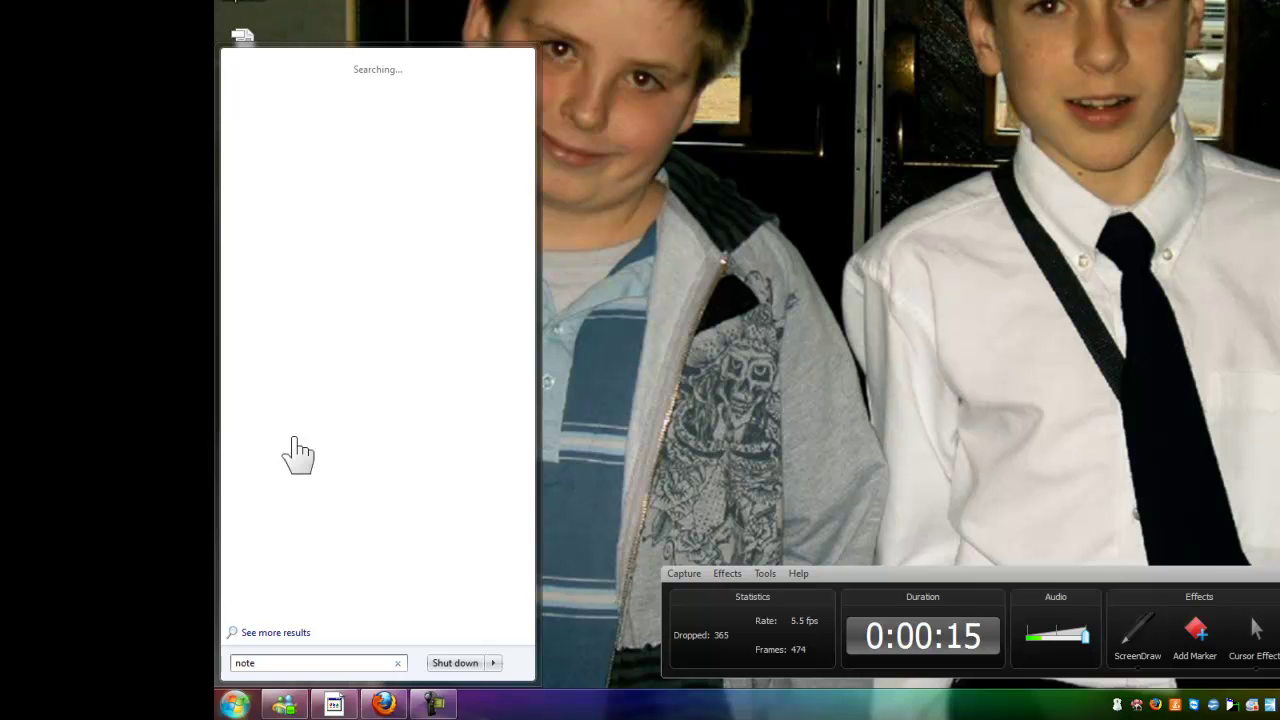
key(Return)
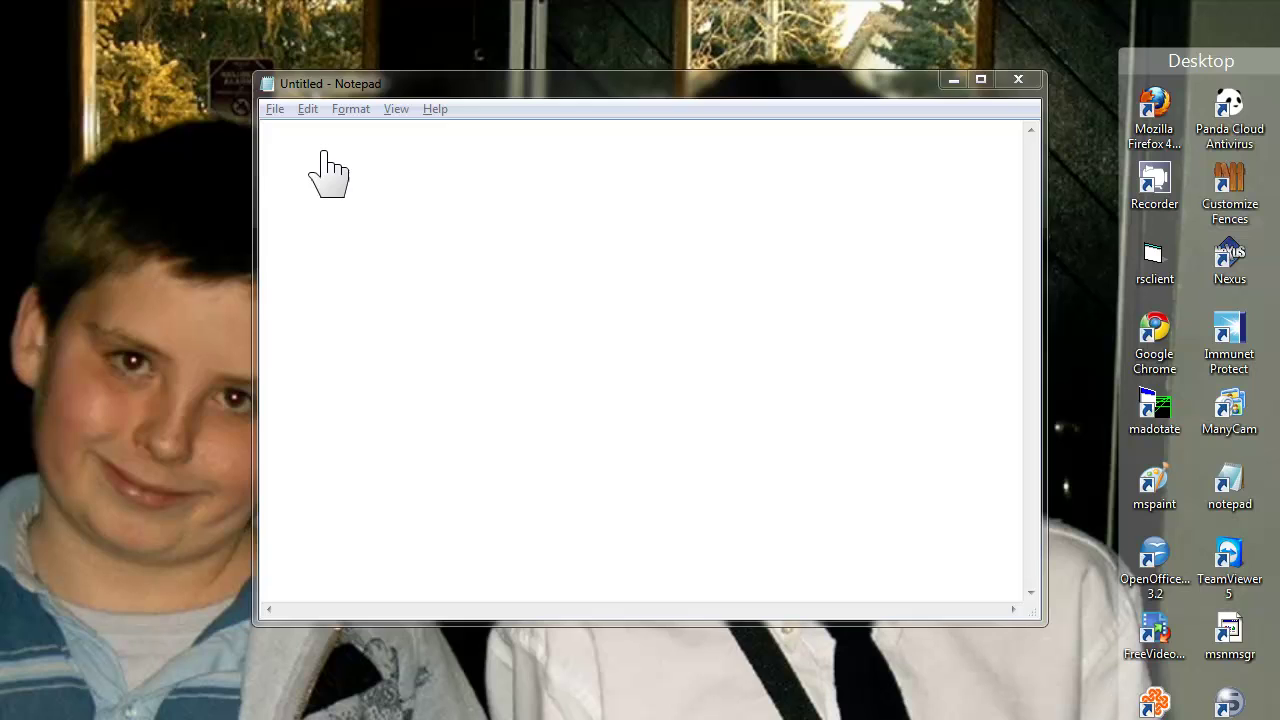
key(ctrl+v)
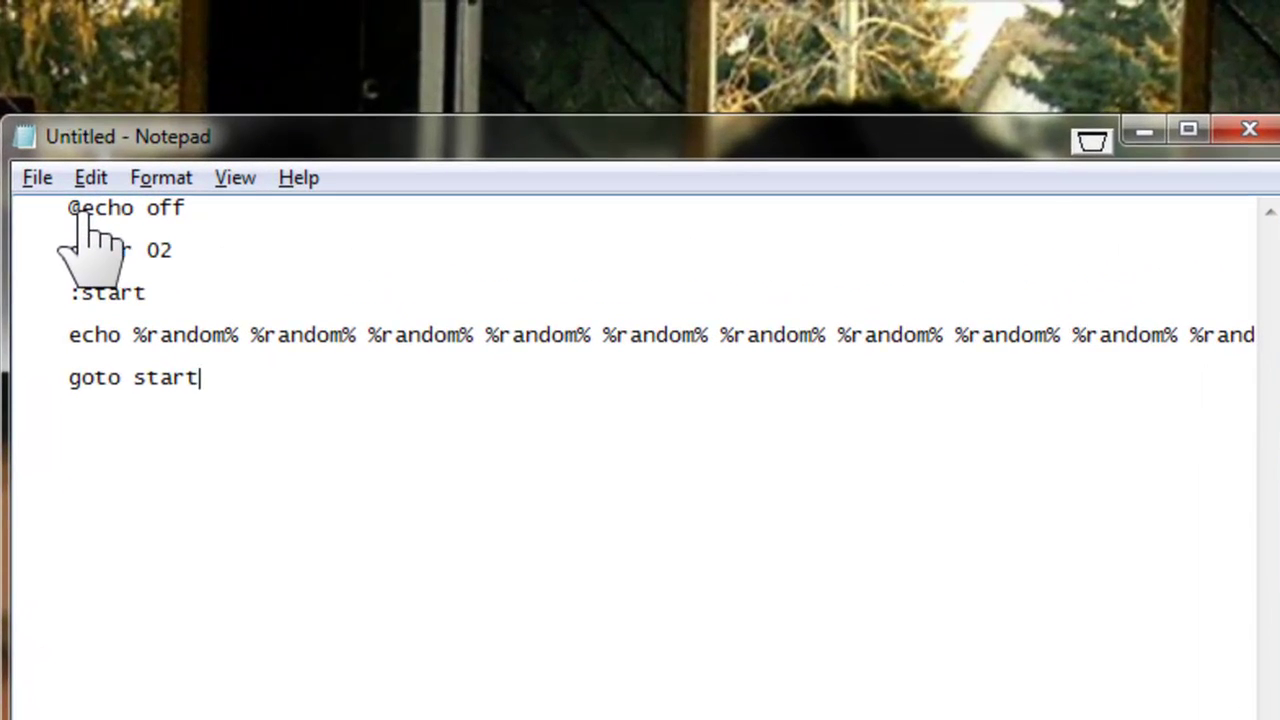
click(86, 215)
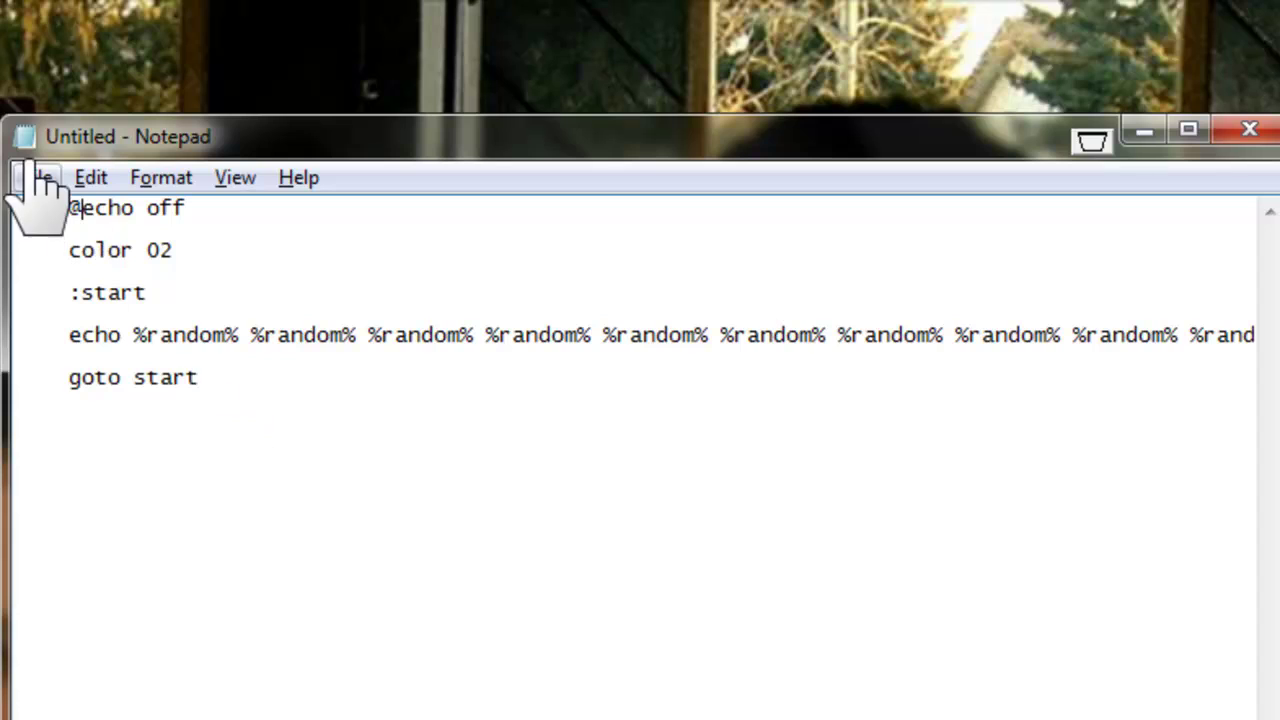
Bring up Save As, enter the file name 'Top Secret.bat' and expand Browse Folders
click(35, 177)
click(131, 323)
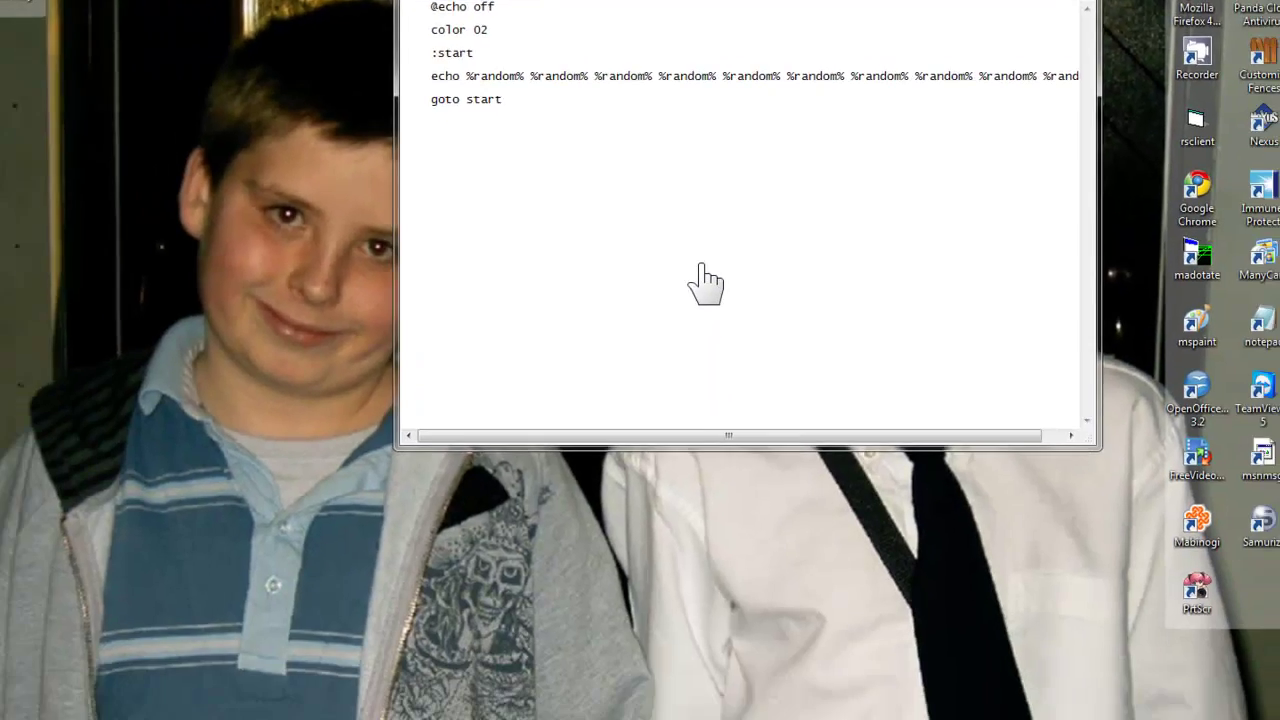
key(ctrl+s)
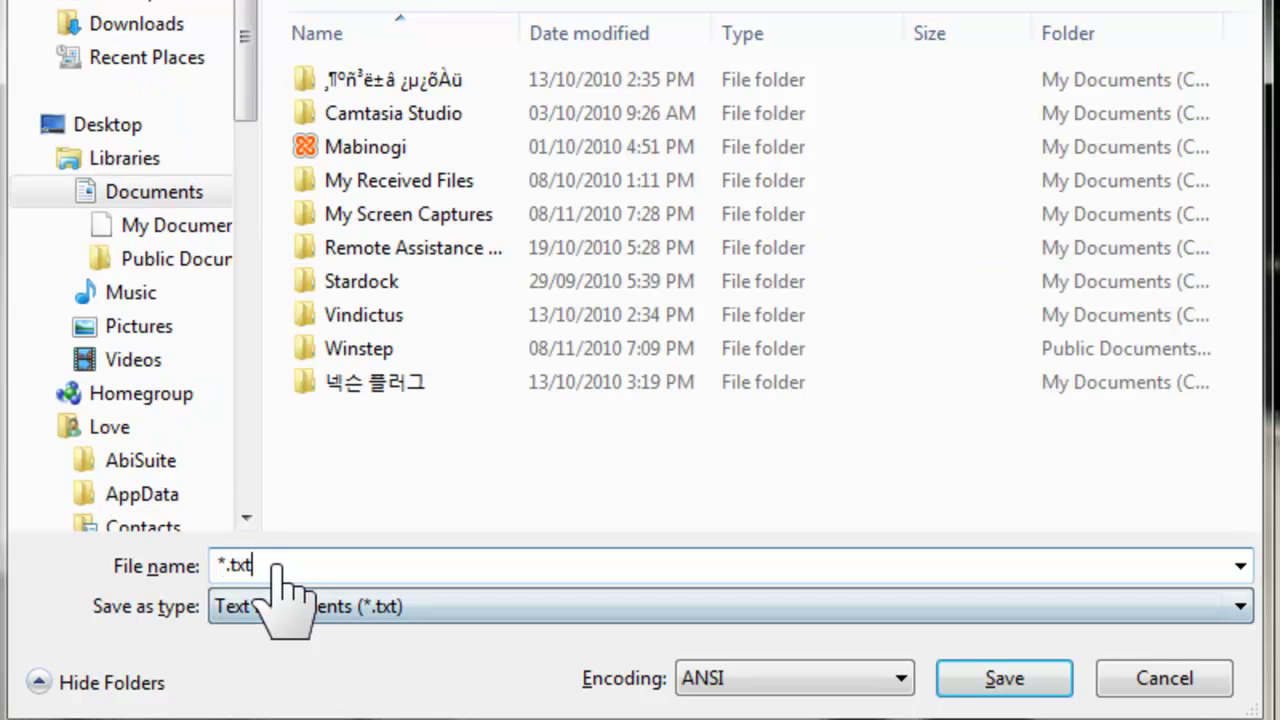
key(BackSpace)
key(BackSpace)
key(BackSpace)
key(BackSpace)
key(BackSpace)
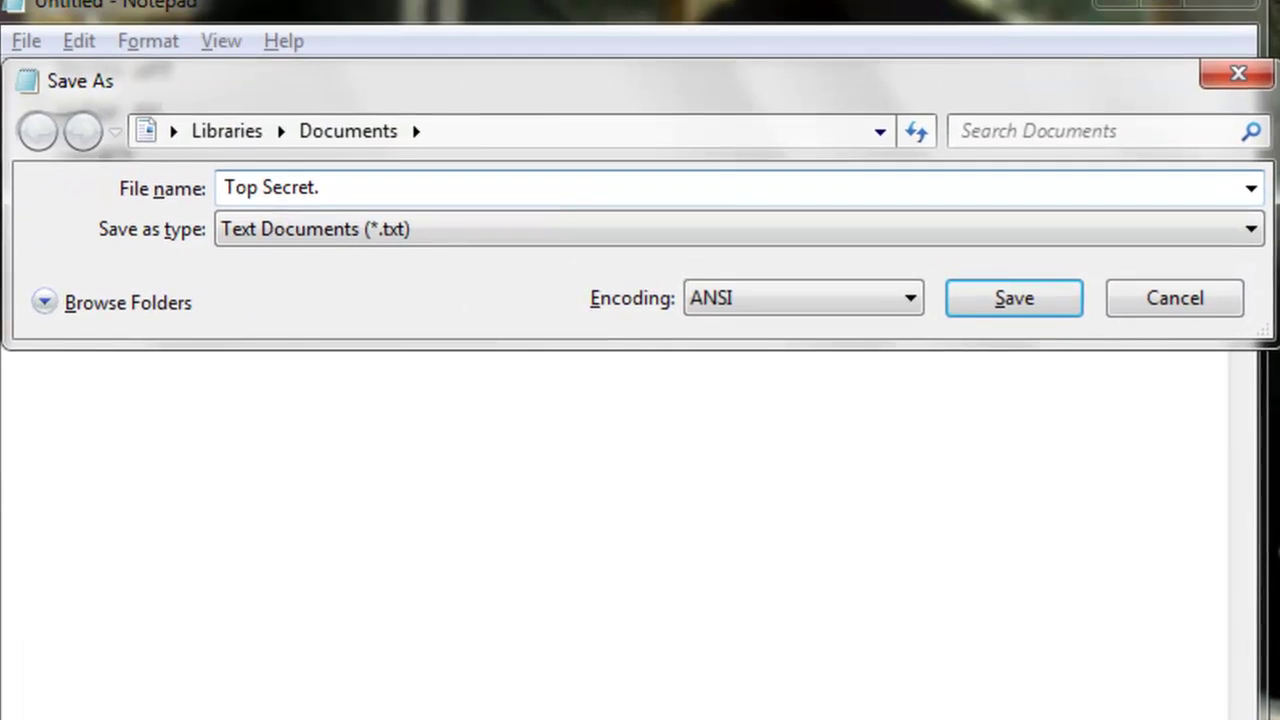
text(Top Secret.at)
click(110, 436)
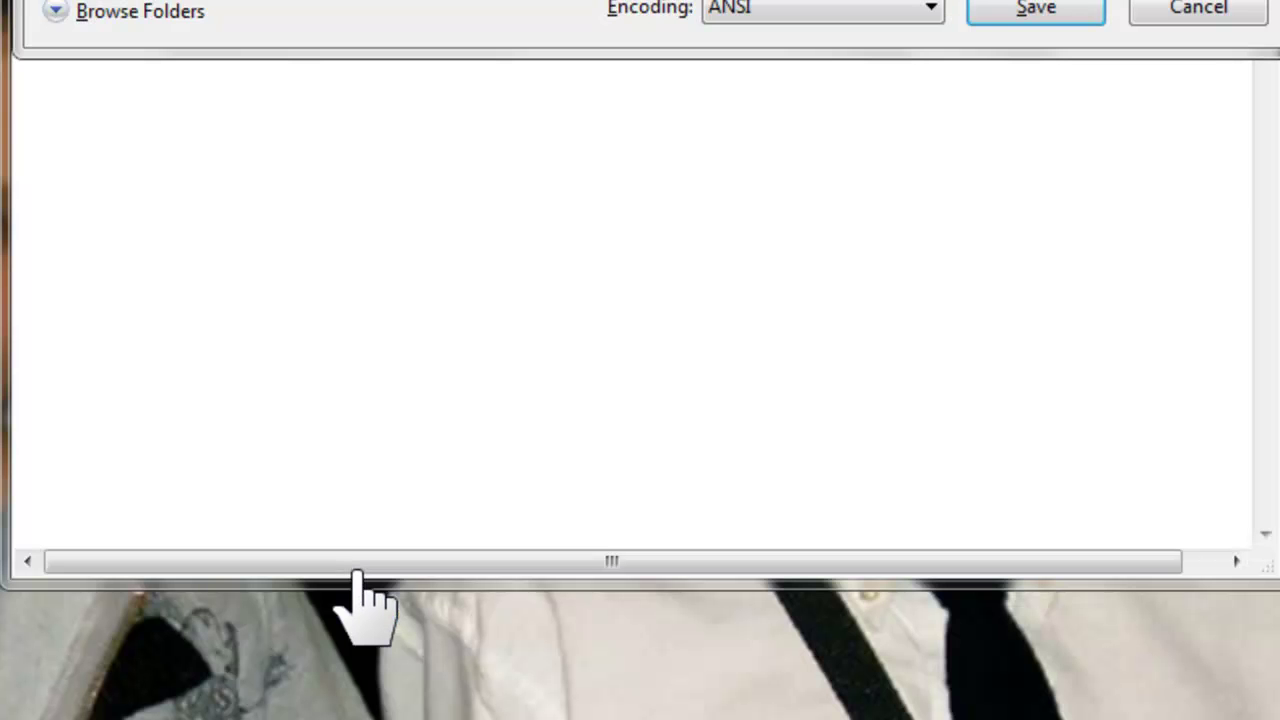
key(alt+b)
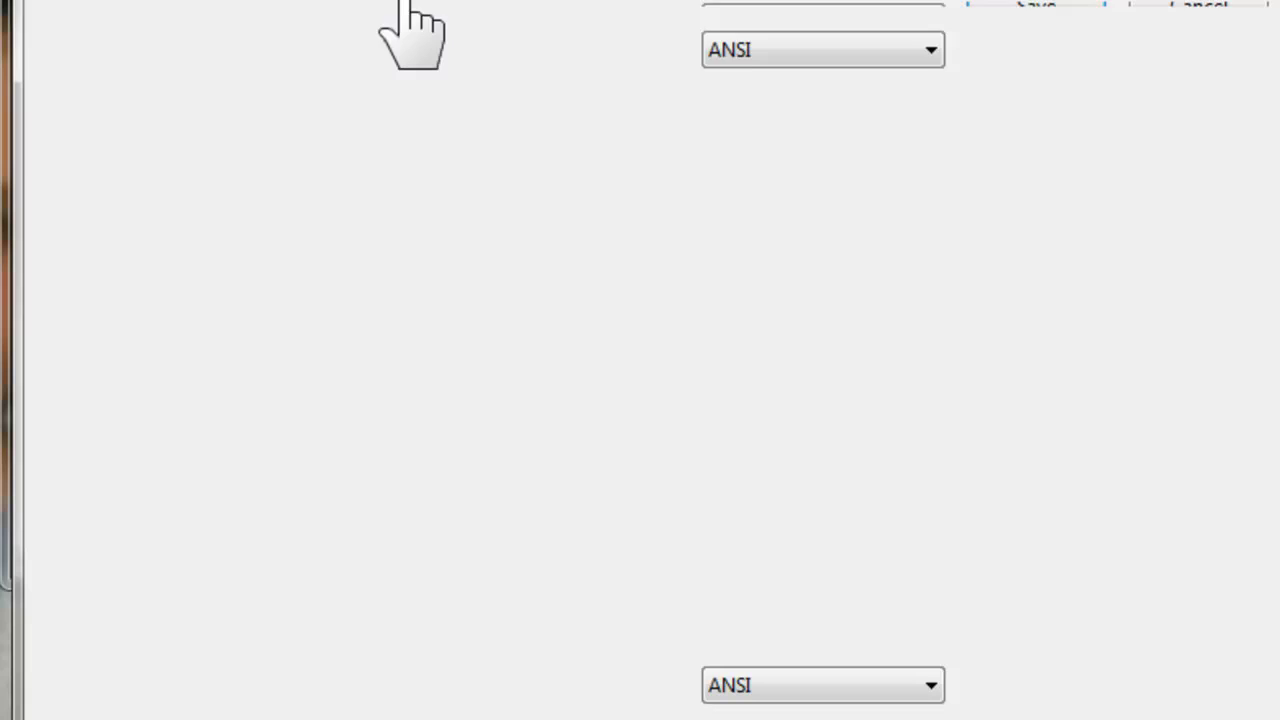
text(bat)
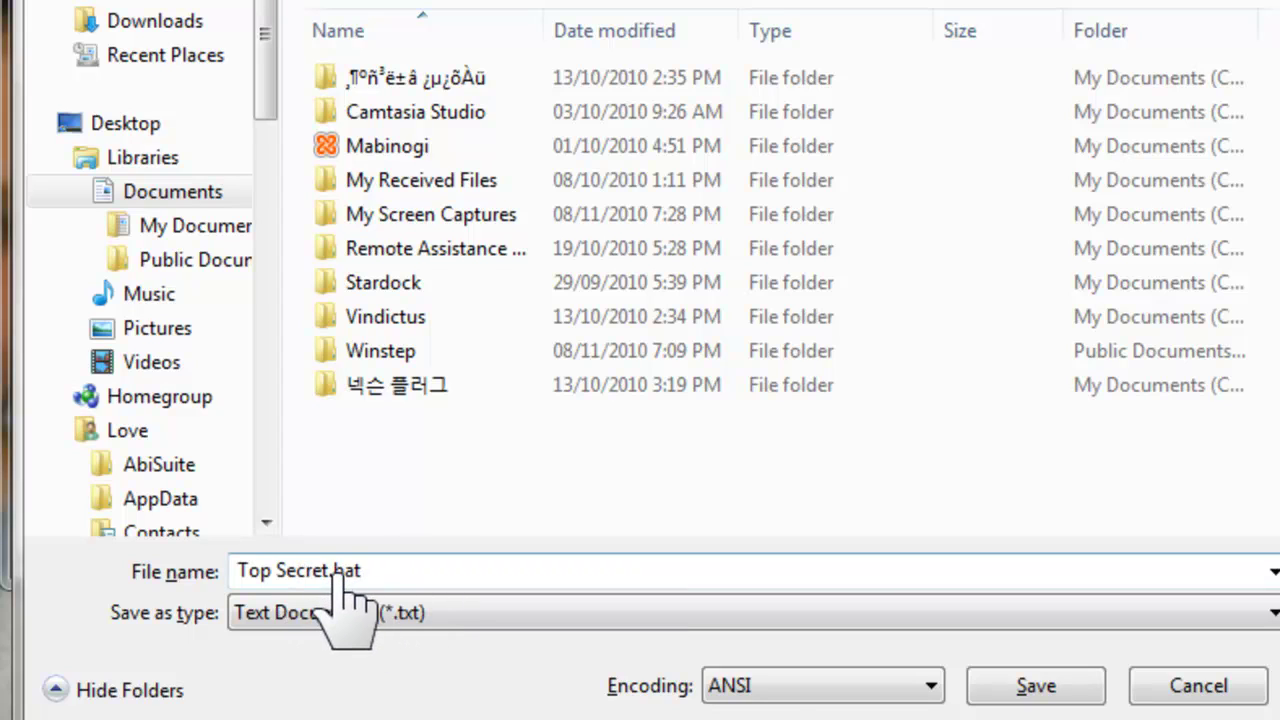
Set Save as type to All Files and save the script as Top Secret.bat
click(292, 614)
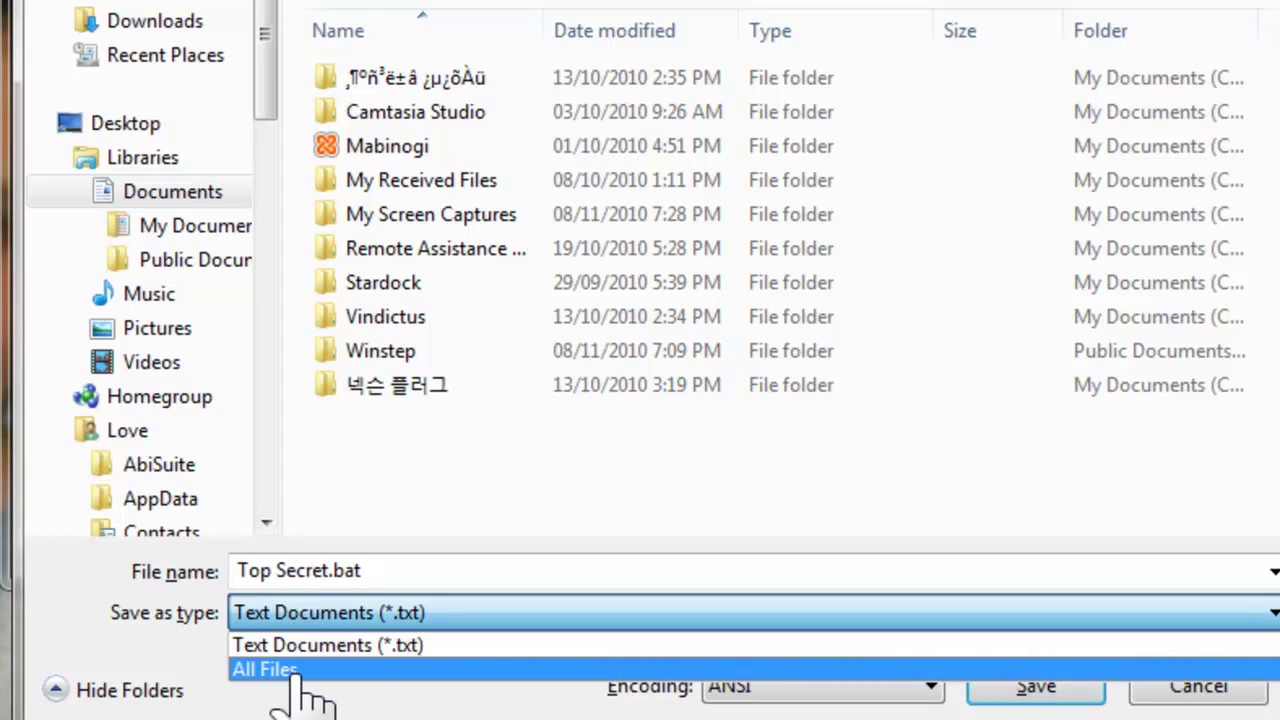
click(294, 670)
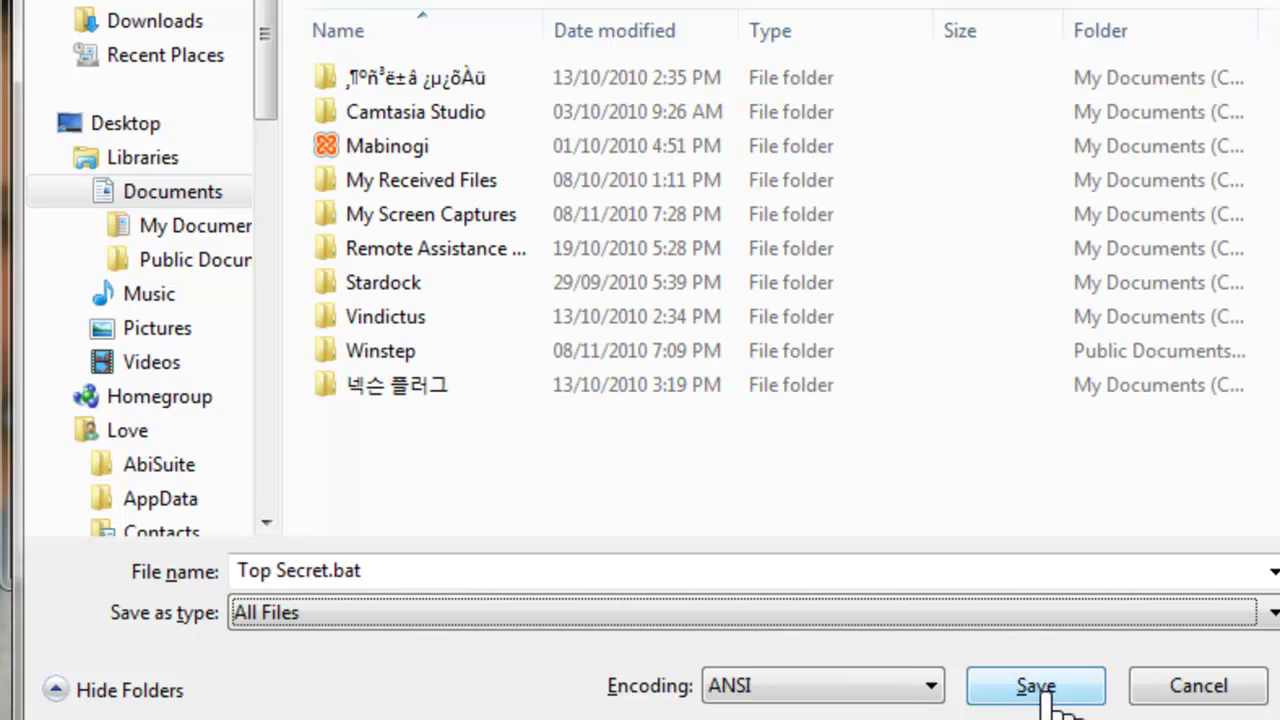
click(1047, 695)
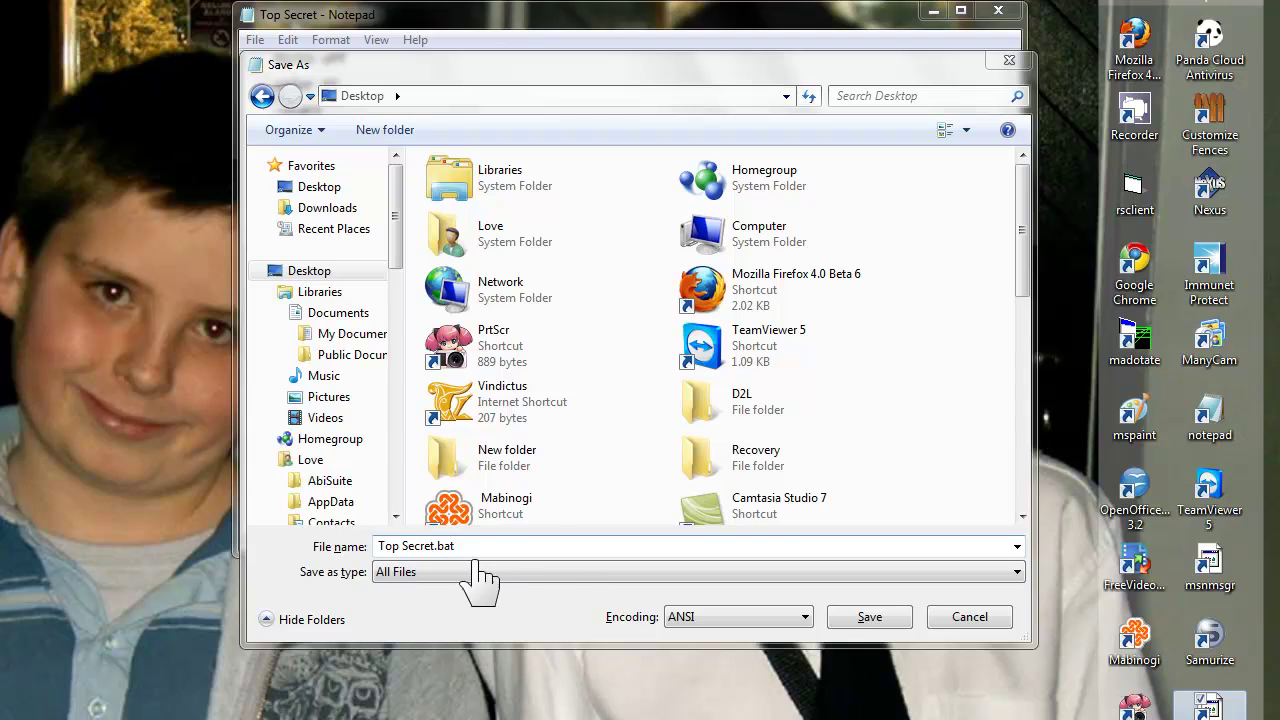
Save Top Secret.bat to the Desktop and close the save dialog
click(867, 617)
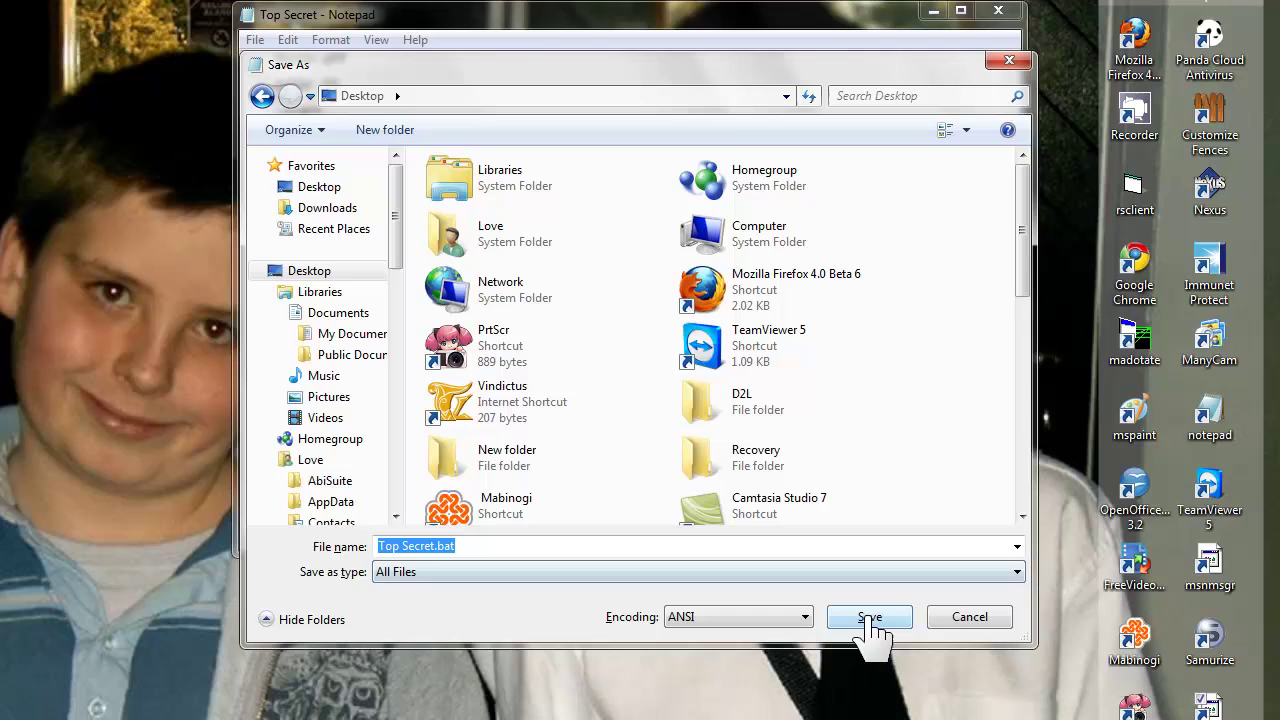
click(868, 620)
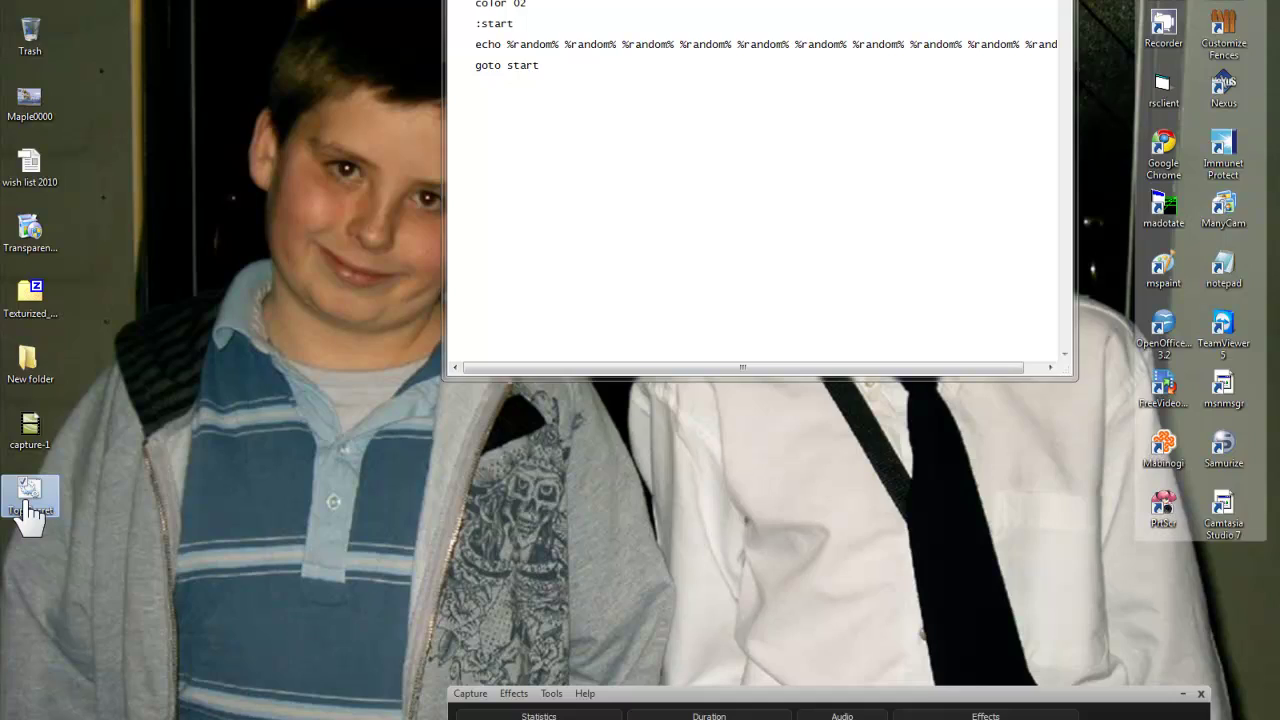
Run Top Secret from the desktop and move its green-number console window down and right
double_click(29, 508)
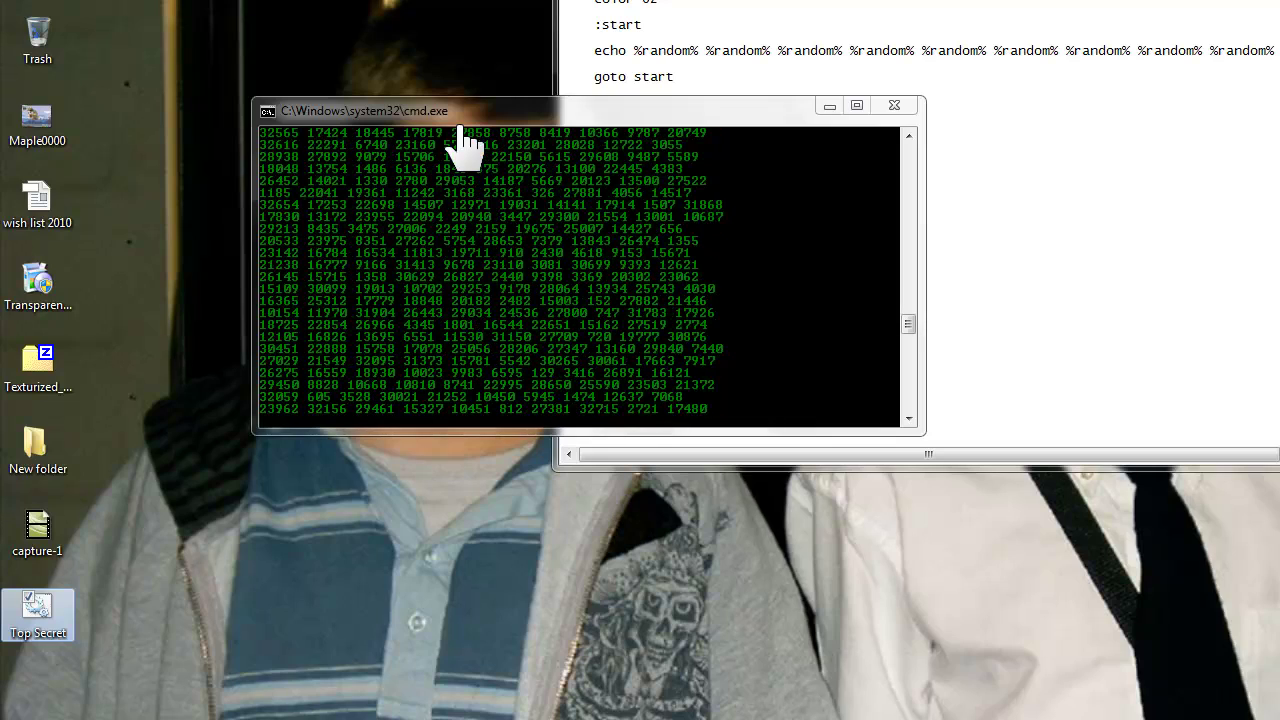
mouse_move(465, 130)
mouse_down()
mouse_move(518, 186)
mouse_move(510, 207)
mouse_up()
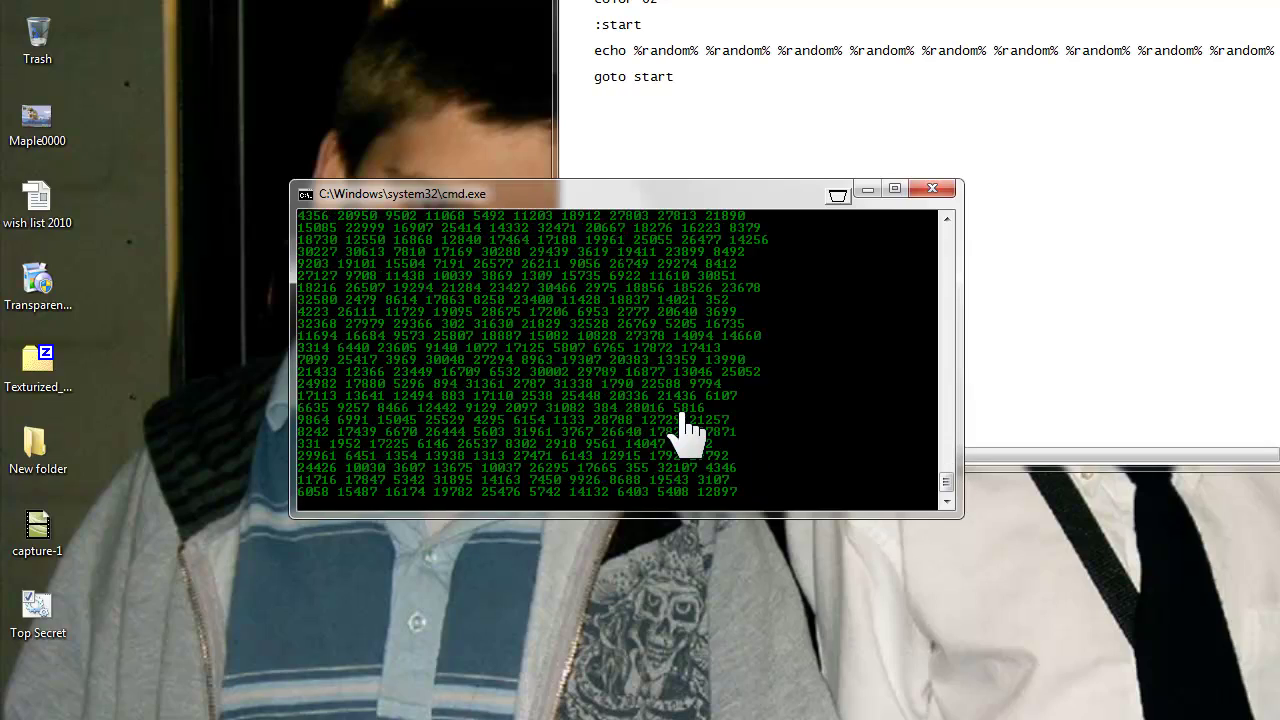